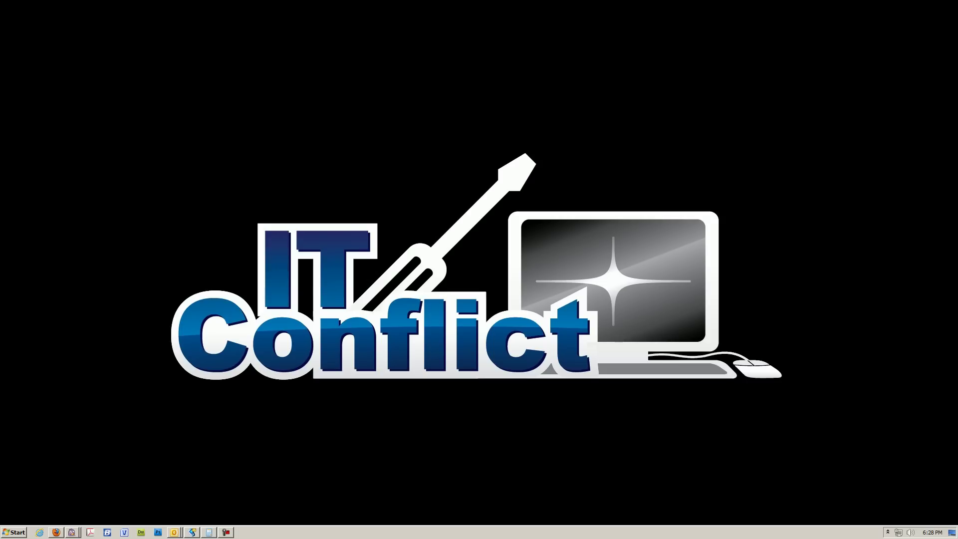
Open the desktop's screen resolution settings and reposition the window on the screen.
right_click(627, 119)
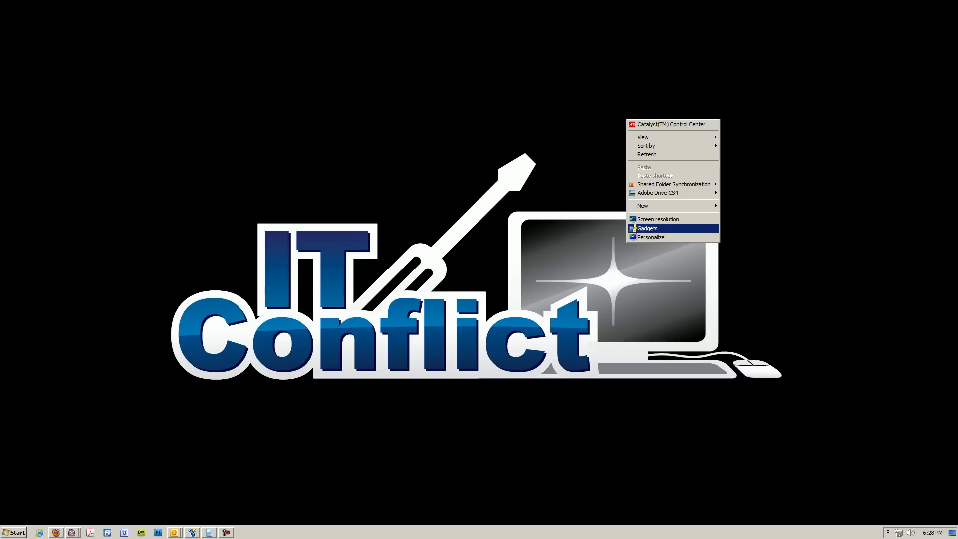
left_click(658, 219)
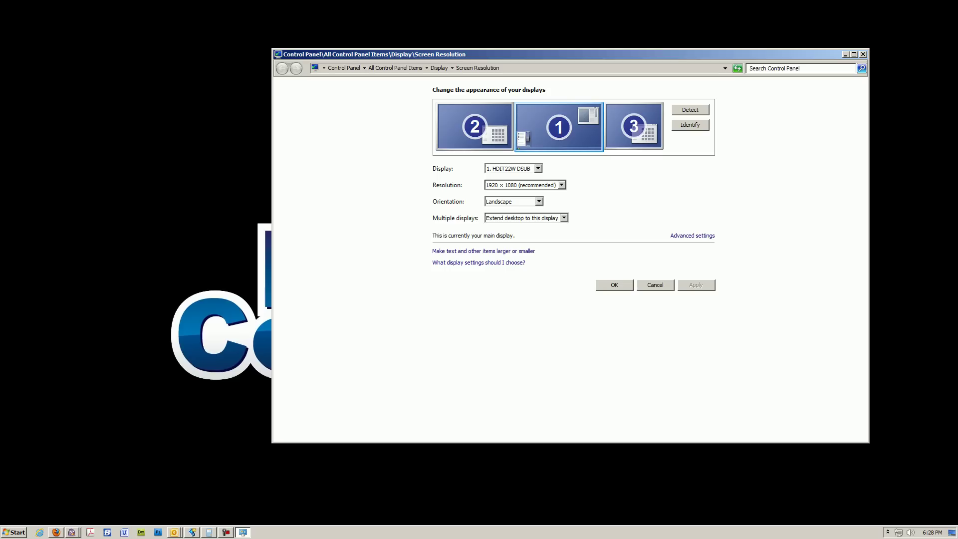
left_click_drag(558, 54, 439, 63)
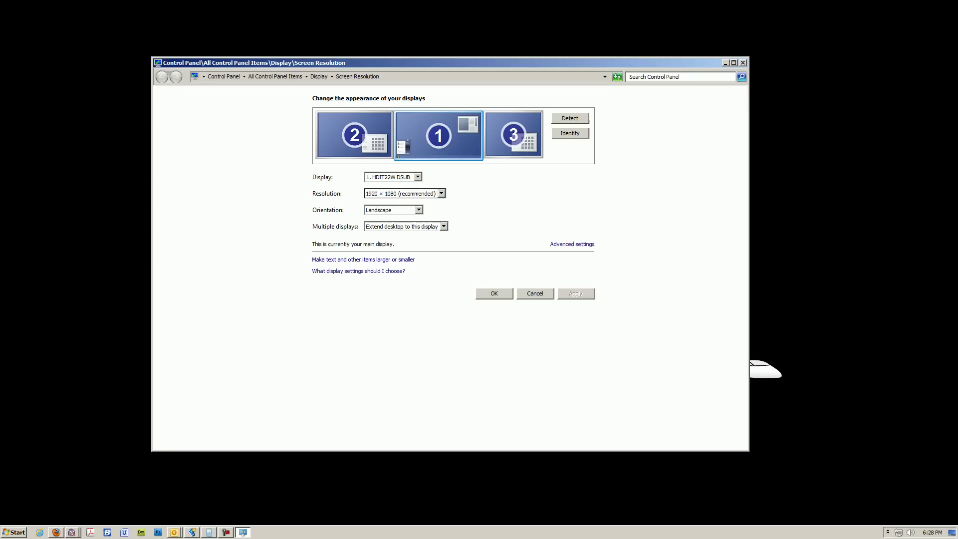
Examine the display, resolution and main-display settings of monitors 1, 2 and 3 in turn.
left_click(354, 135)
left_click(514, 135)
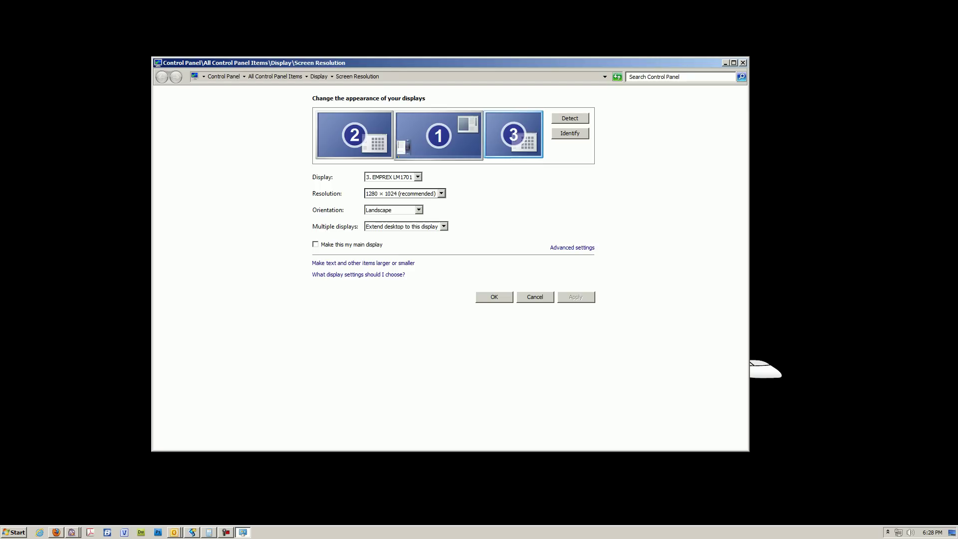
left_click(439, 135)
left_click(354, 134)
left_click(514, 135)
left_click(439, 135)
left_click(354, 135)
left_click(438, 136)
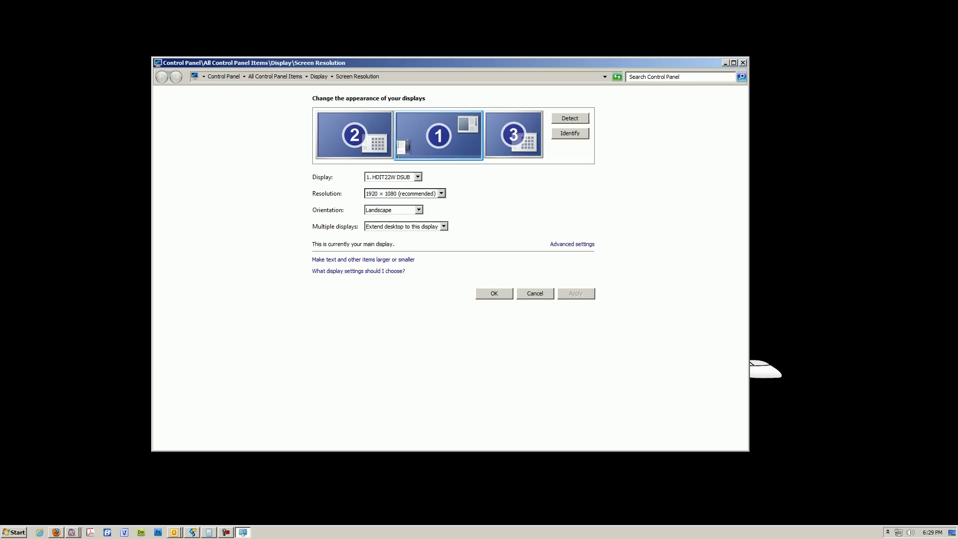
Identify the monitors and try placing display 1 to the left of display 2, returning it to between displays 2 and 3.
left_click(569, 133)
left_click_drag(439, 136, 274, 138)
left_click_drag(361, 135, 439, 135)
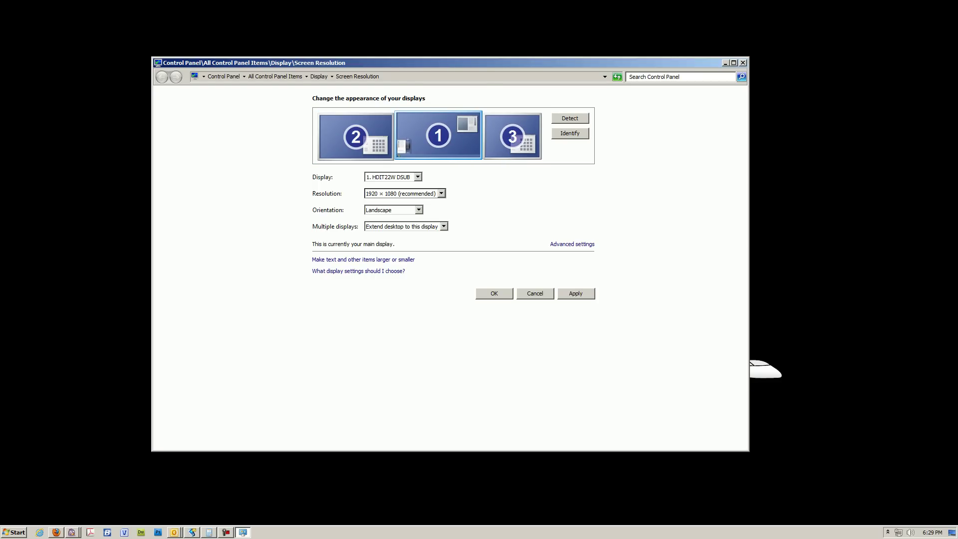
left_click(14, 532)
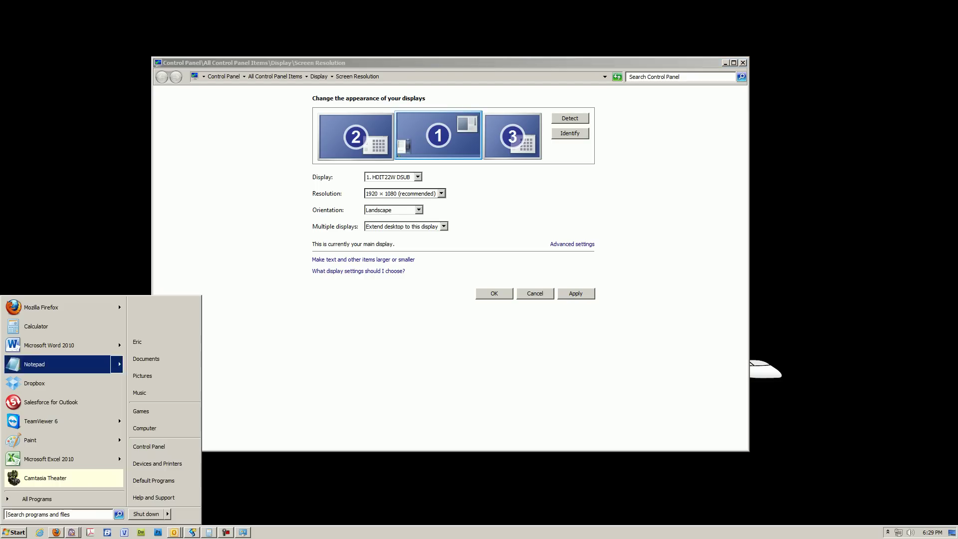
left_click(14, 532)
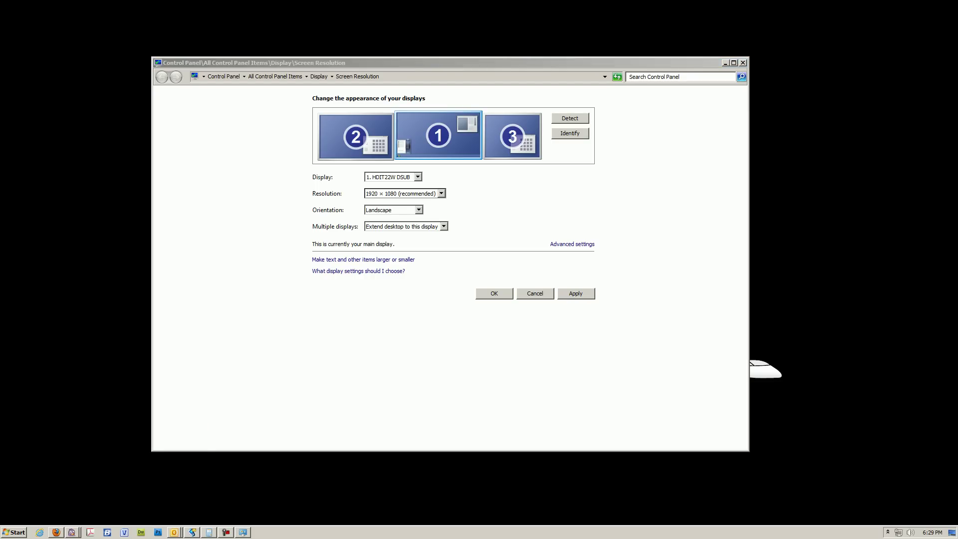
left_click(356, 137)
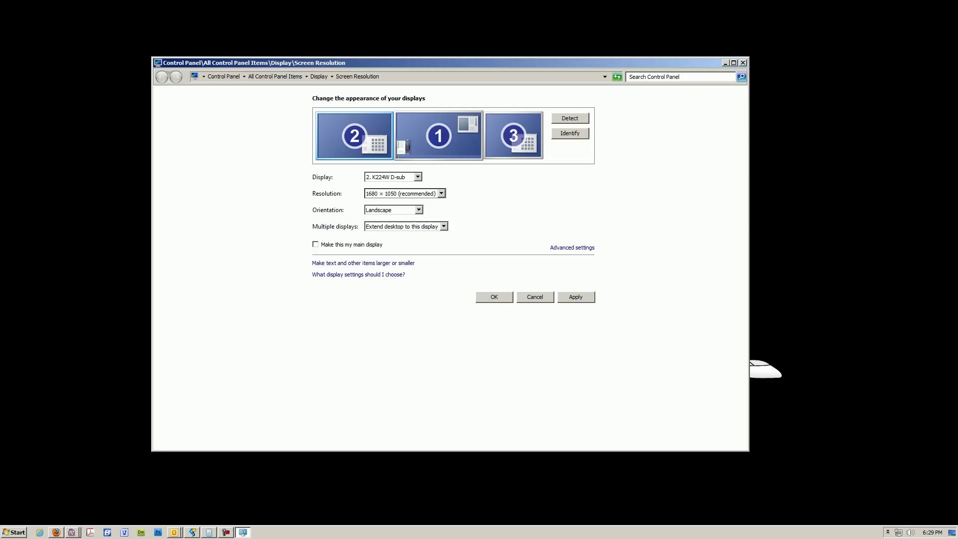
key("super")
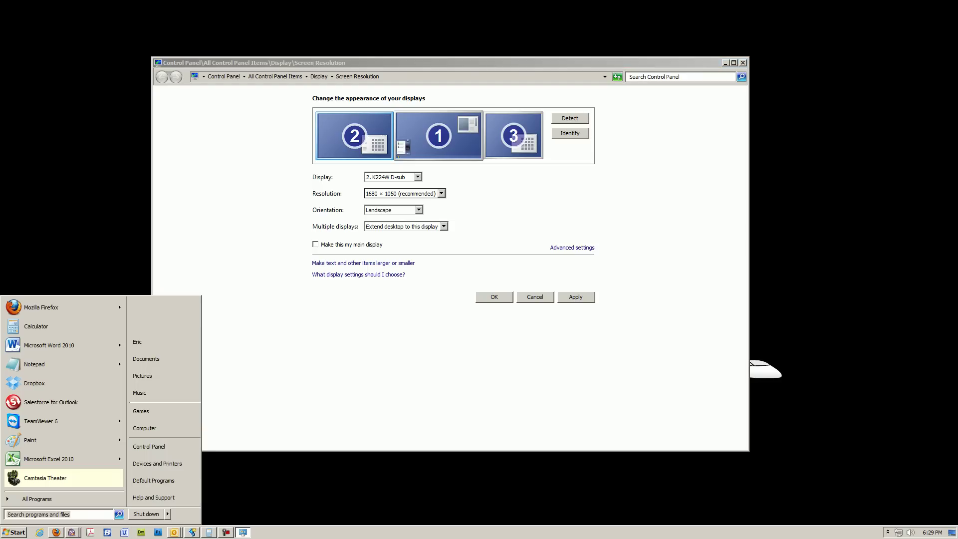
key("super")
left_click_drag(439, 136, 282, 136)
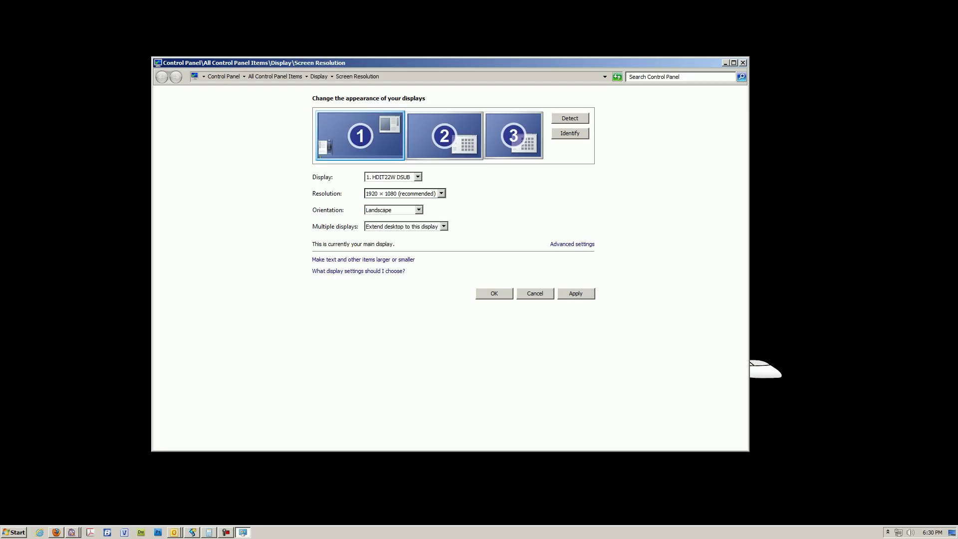
left_click_drag(360, 136, 466, 135)
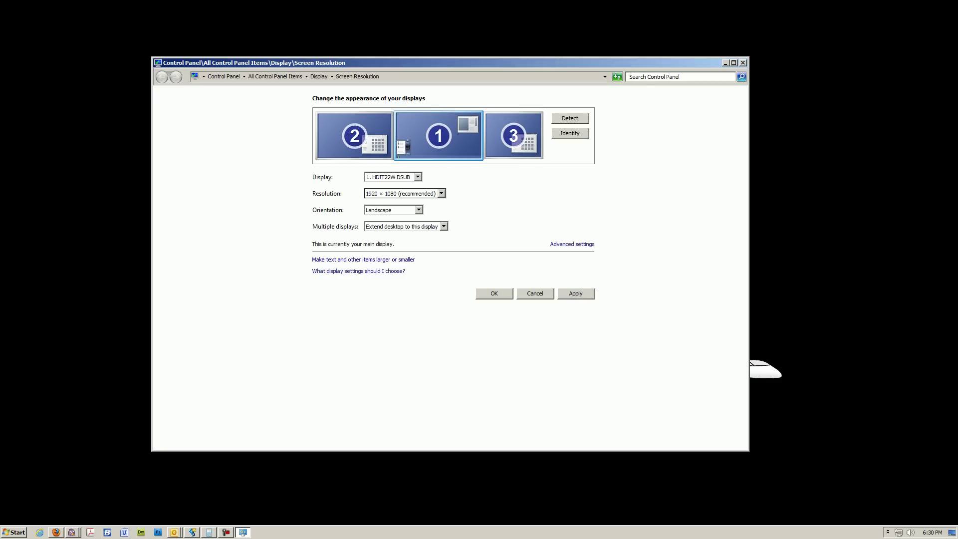
Compare the settings of display 3, display 1 and display 2 in the arrangement.
left_click(513, 135)
left_click(438, 135)
left_click(514, 135)
left_click(438, 136)
left_click(354, 135)
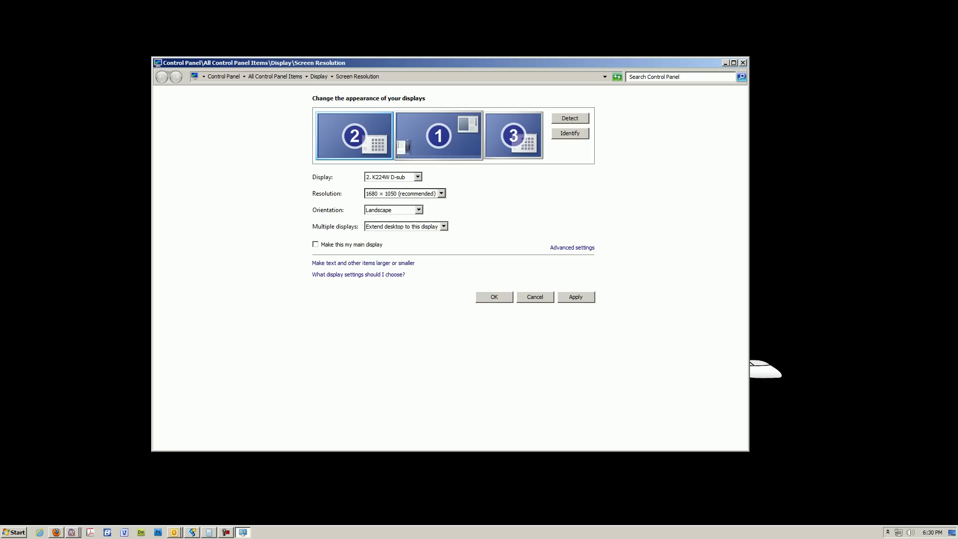
Review the multiple-display options and available resolutions of display 1 without changing them.
left_click(439, 135)
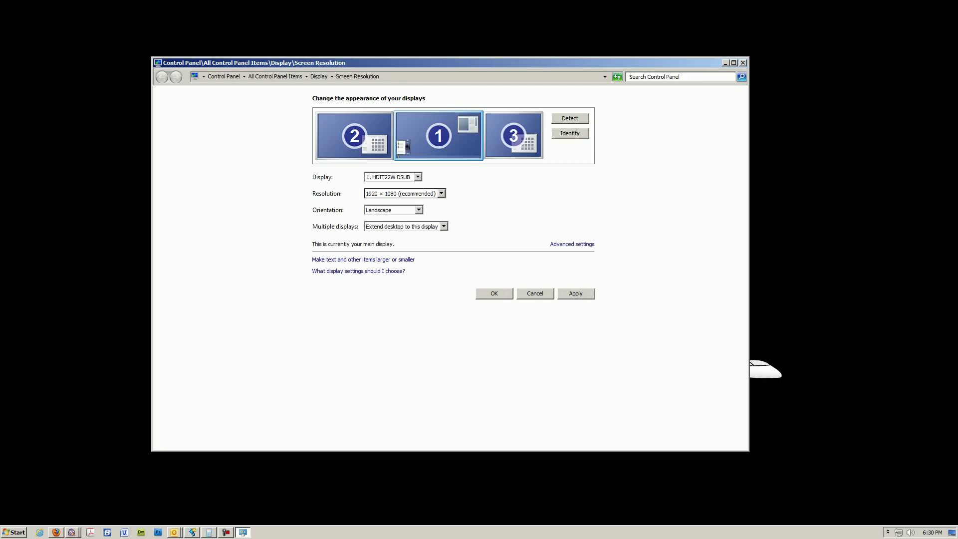
left_click(443, 226)
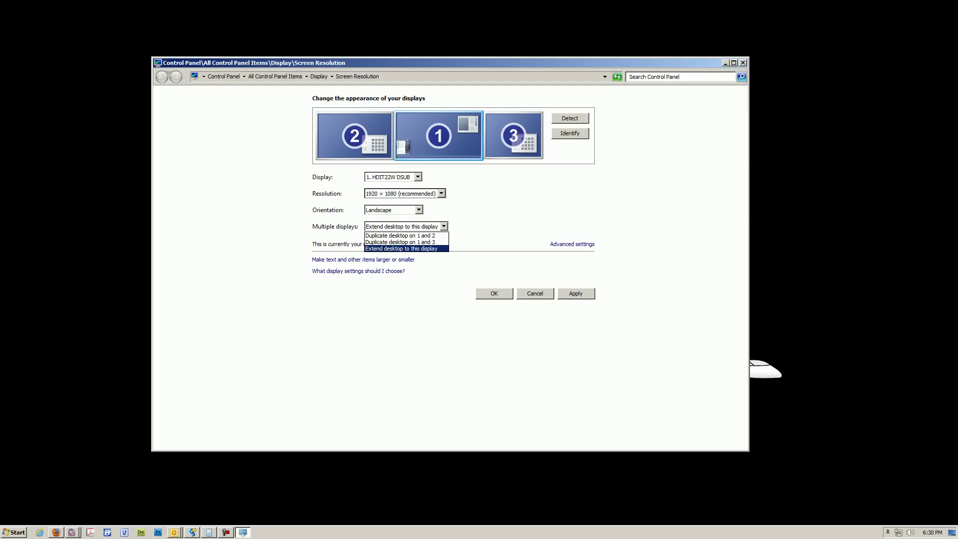
key("Escape")
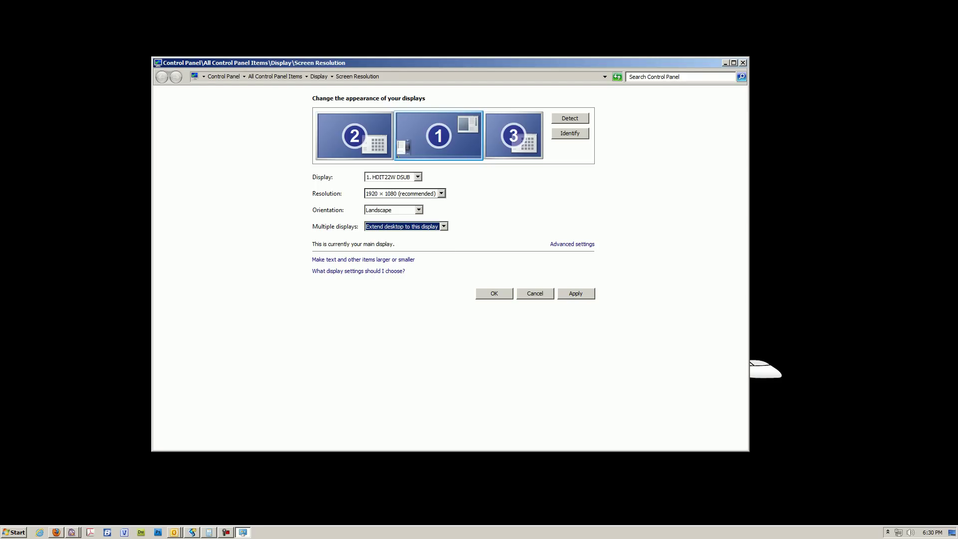
left_click(441, 193)
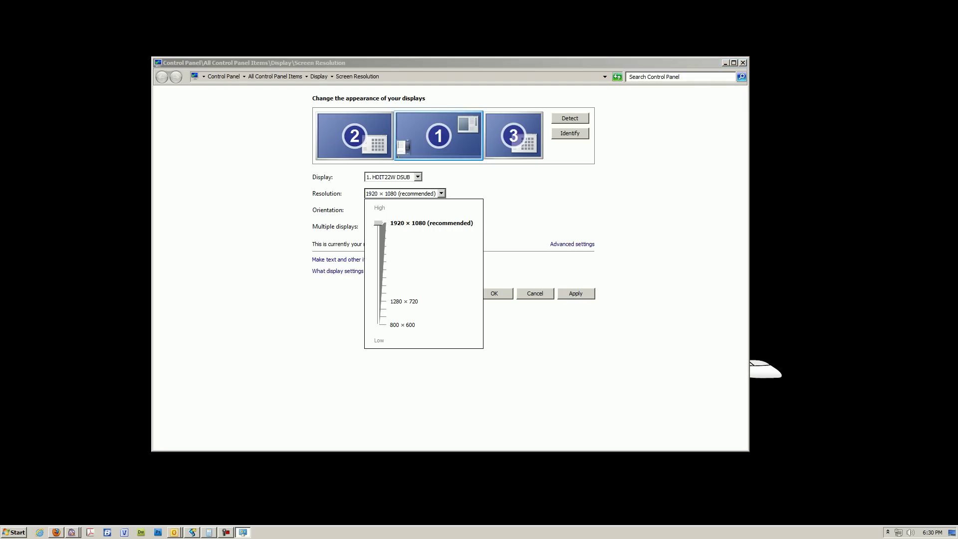
key("Return")
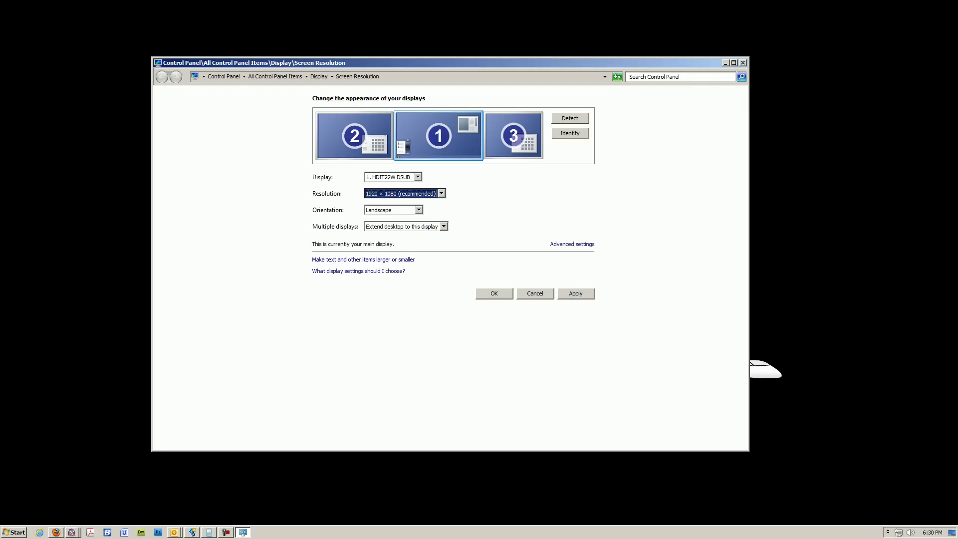
Review the multiple-display, resolution and orientation options of display 2, keeping its orientation at Landscape.
left_click(355, 136)
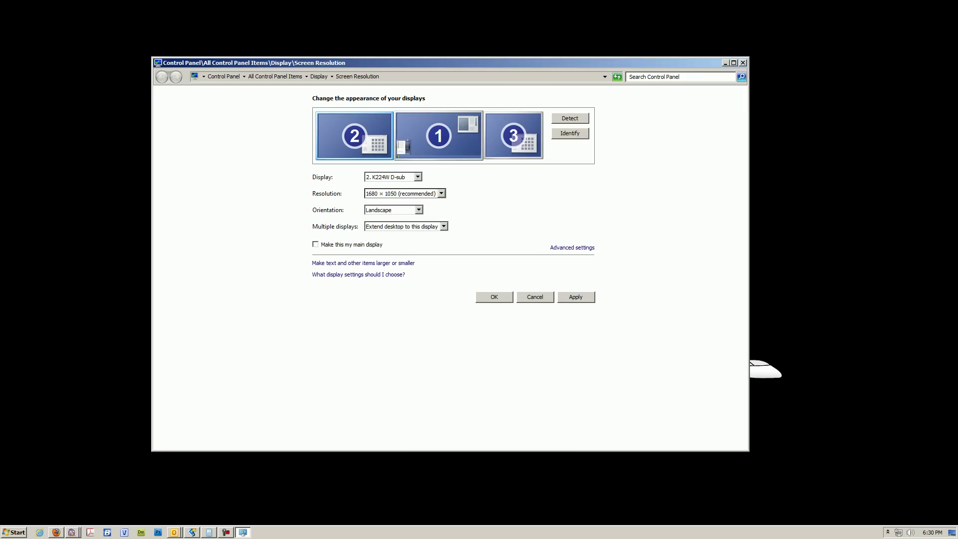
left_click(444, 226)
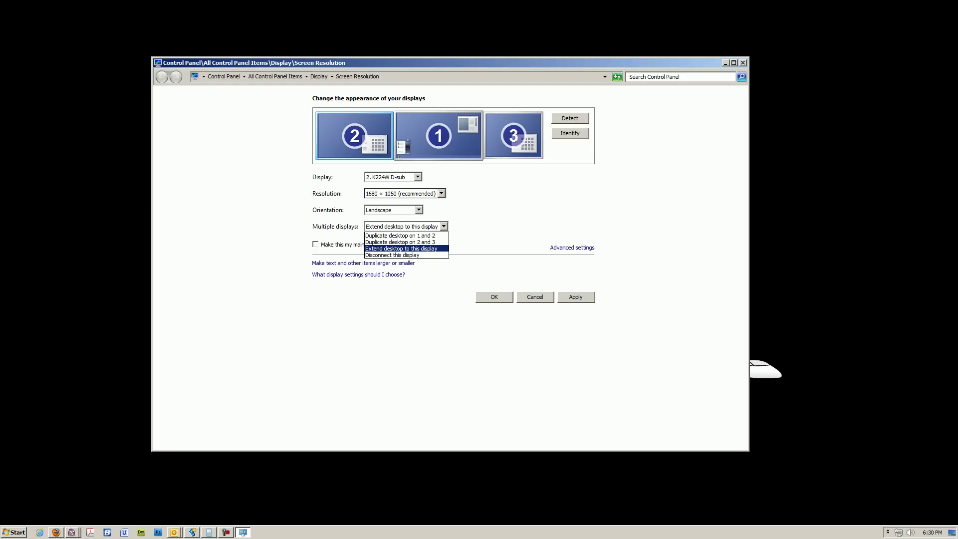
key("Escape")
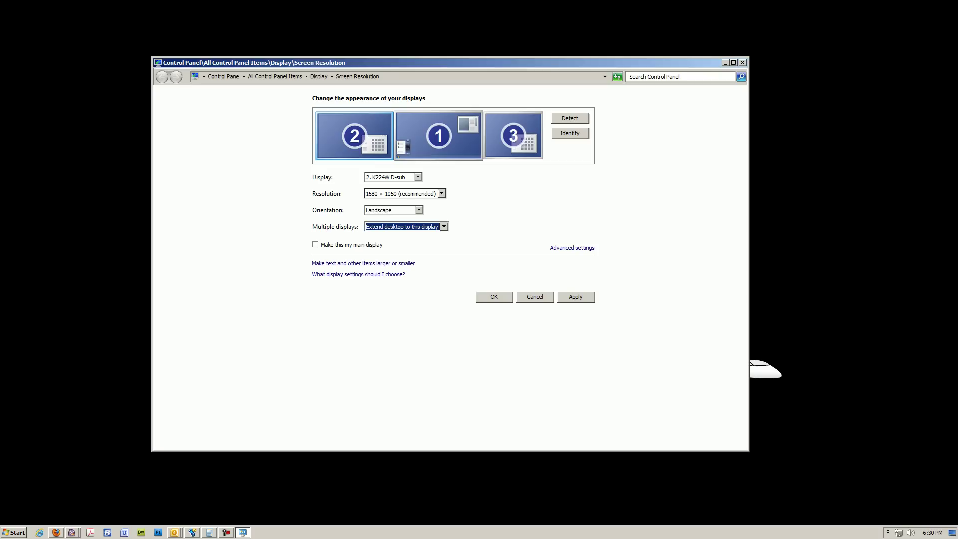
left_click(440, 193)
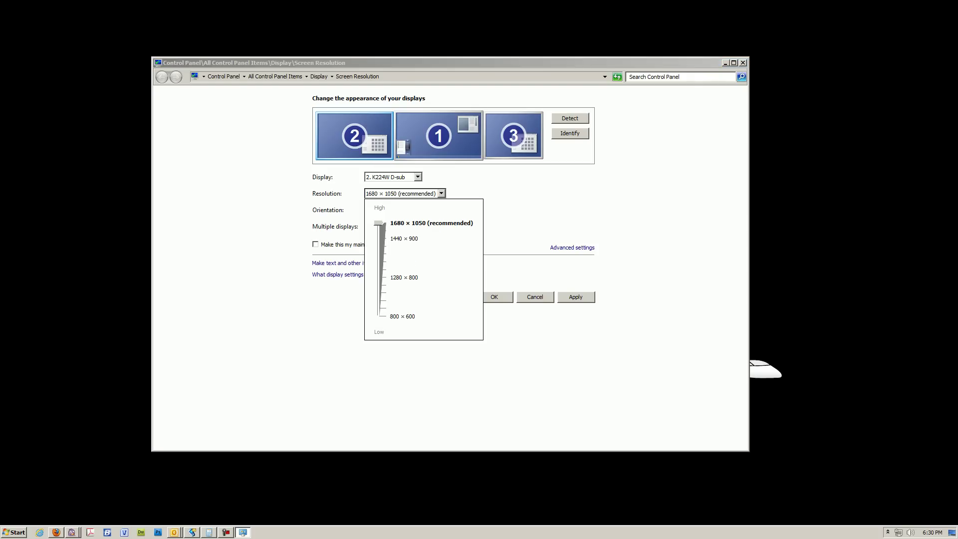
key("Escape")
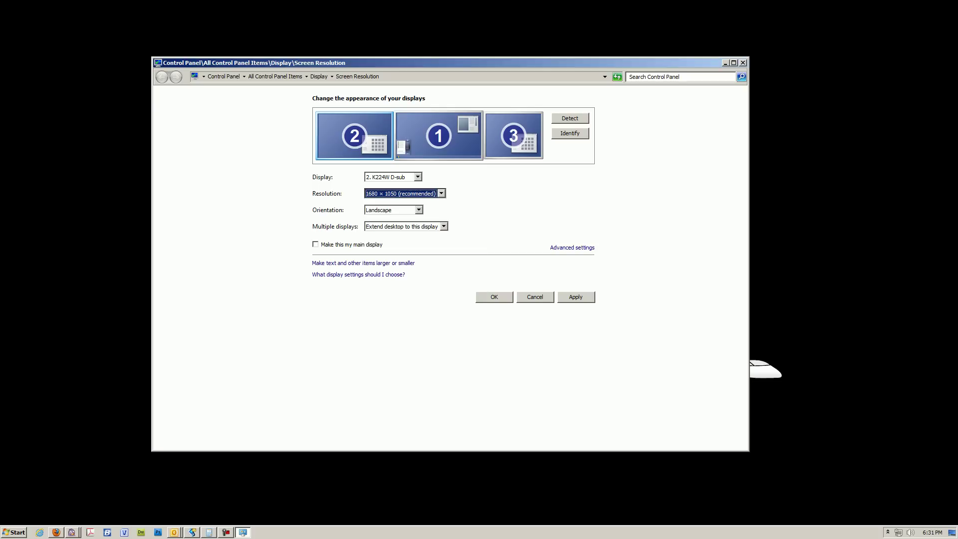
left_click(418, 210)
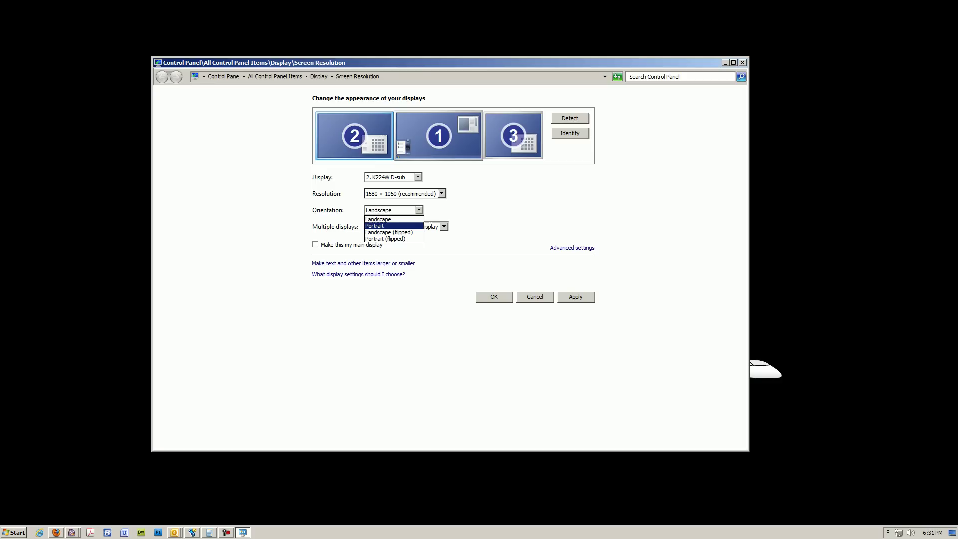
left_click(378, 219)
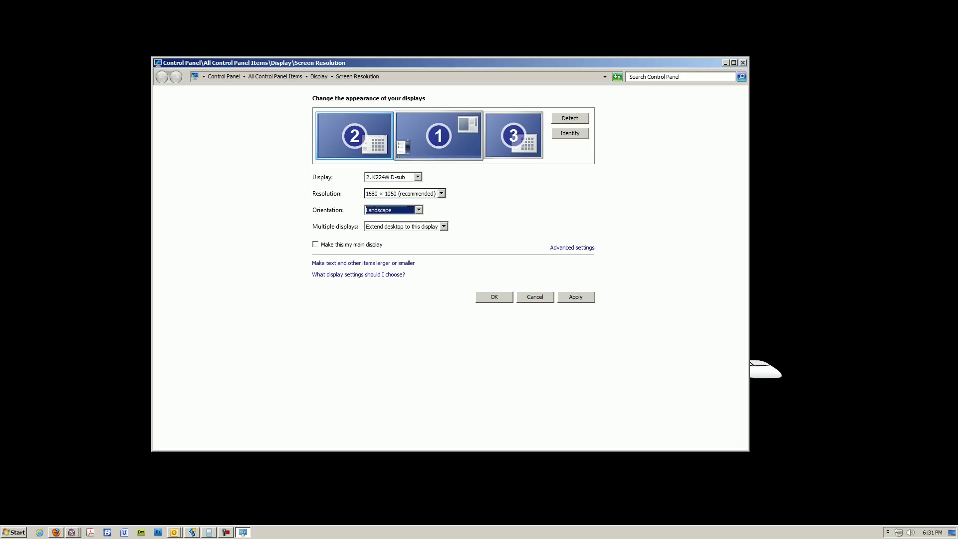
Reselect display 1, reposition the settings window and identify the connected monitors.
left_click(438, 136)
left_click(354, 135)
left_click(438, 135)
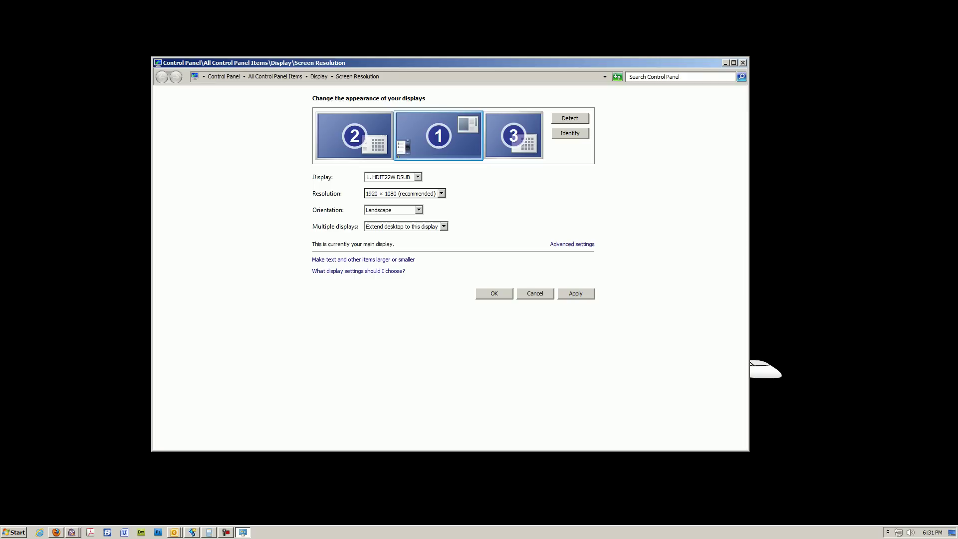
left_click_drag(449, 62, 508, 51)
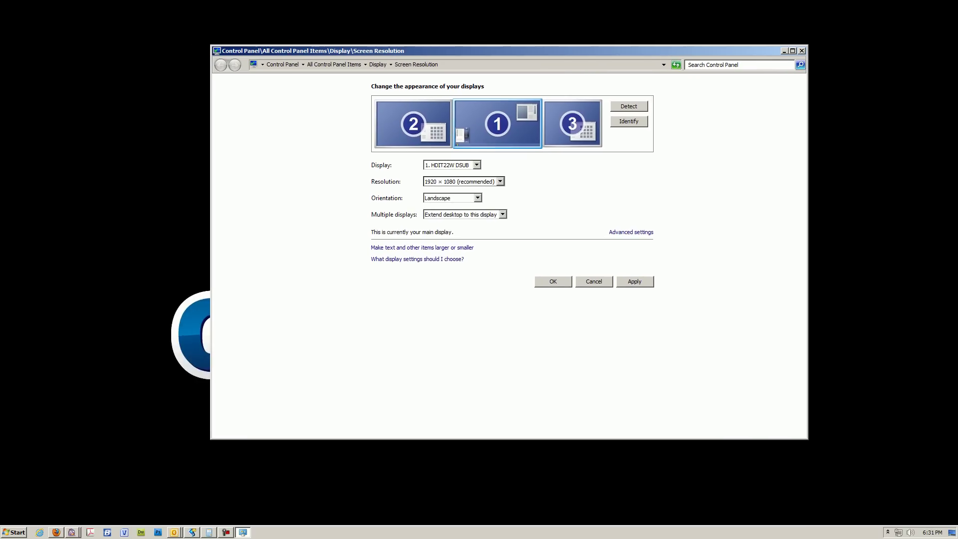
left_click(628, 121)
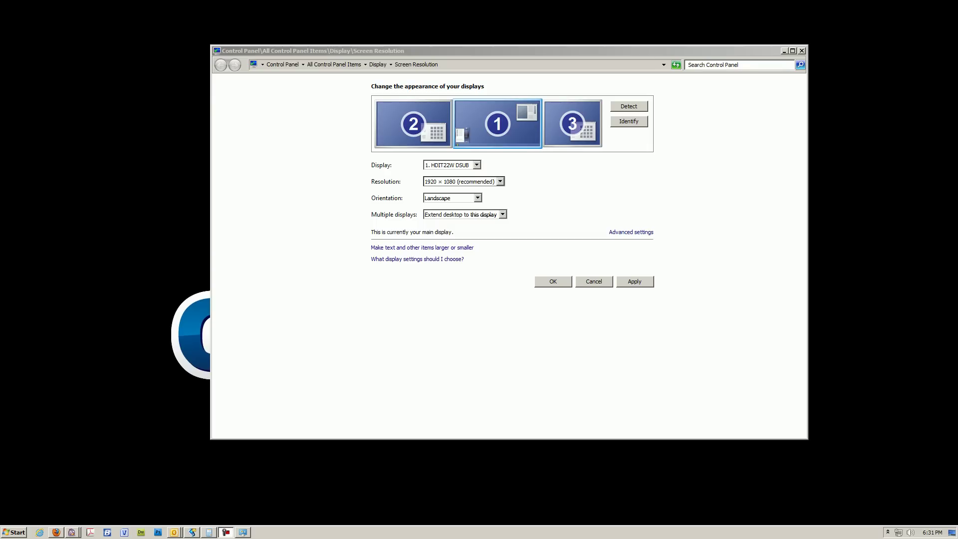
Close the screen resolution settings and choose to continue working in the salesforce.com session.
key("alt+i")
key("alt+F4")
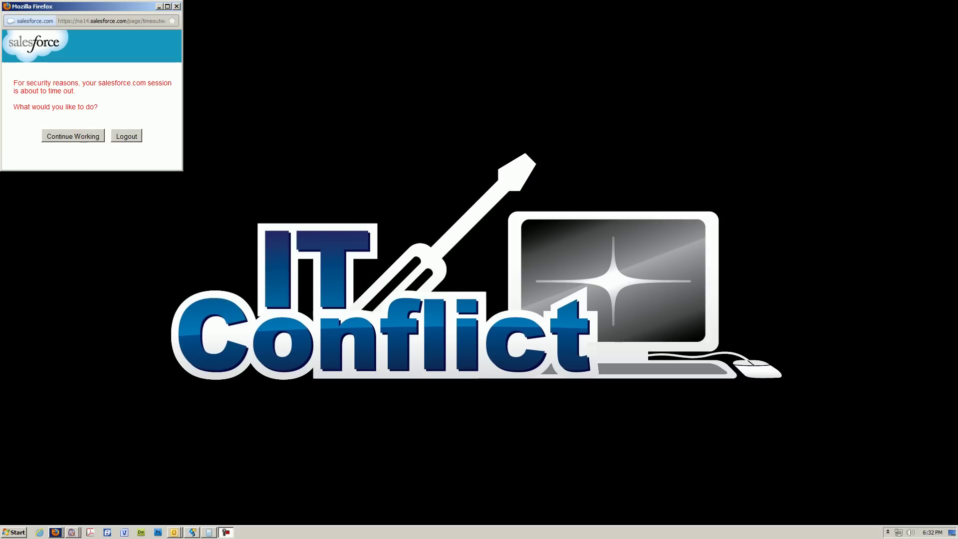
left_click(73, 136)
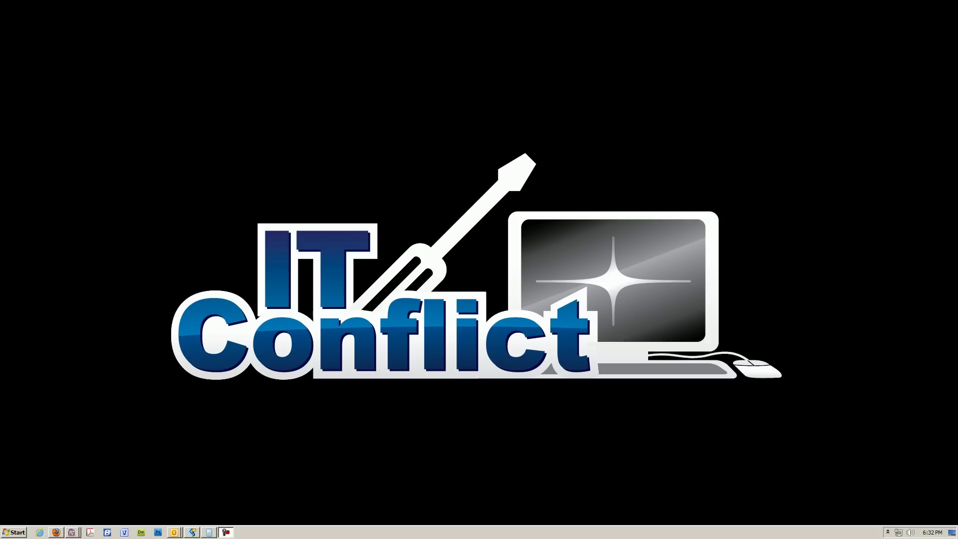